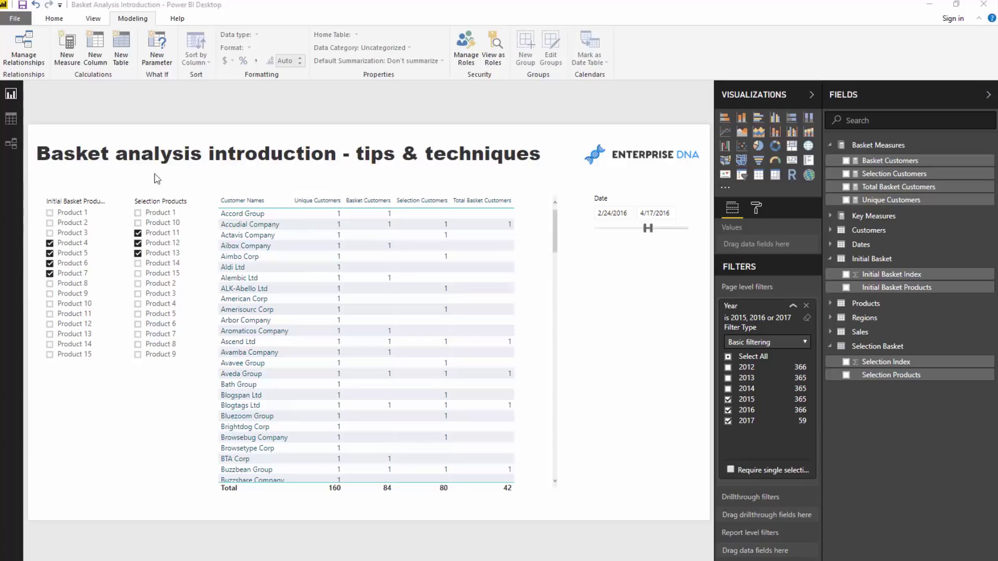
- Switch from Data view into the Model view diagram of tables and relationships
click(14, 120)
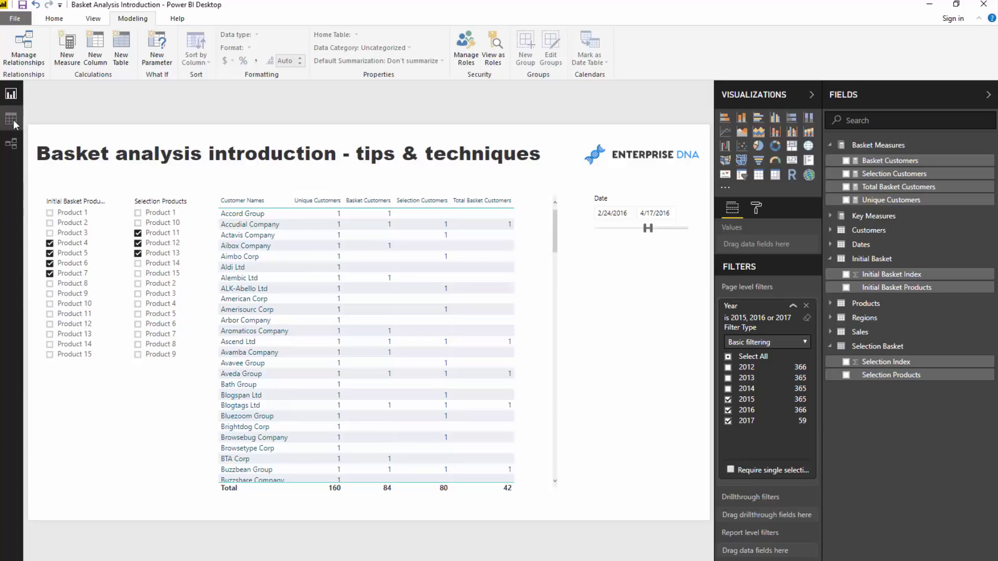
click(11, 120)
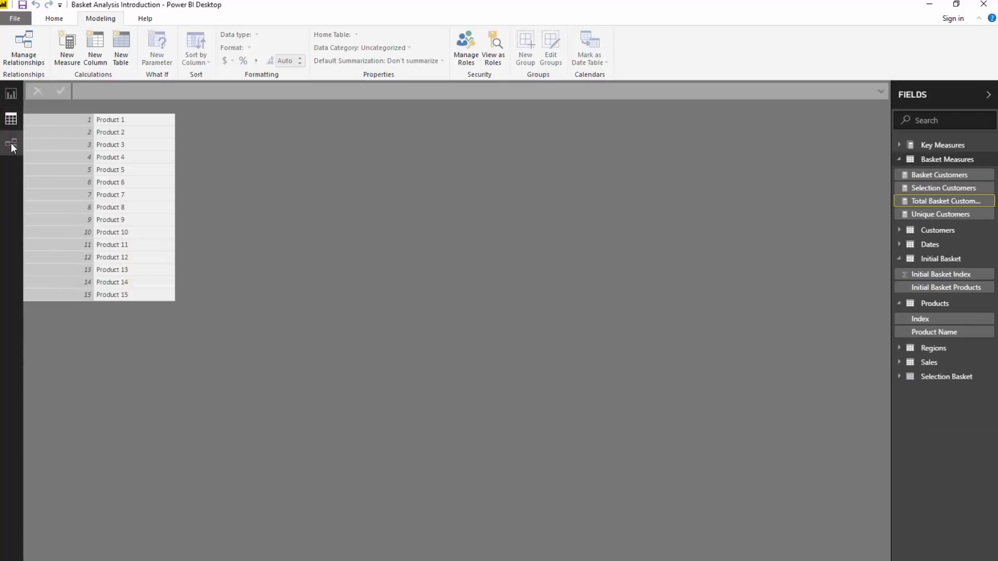
click(12, 145)
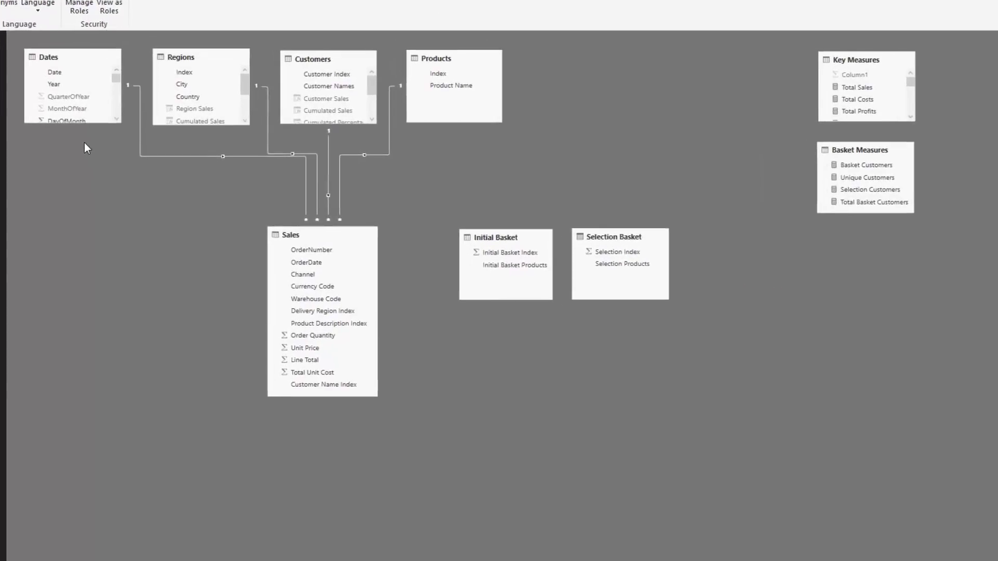
- Move the Sales, Initial Basket and Selection Basket tables up and left, then go back to the report
click(332, 215)
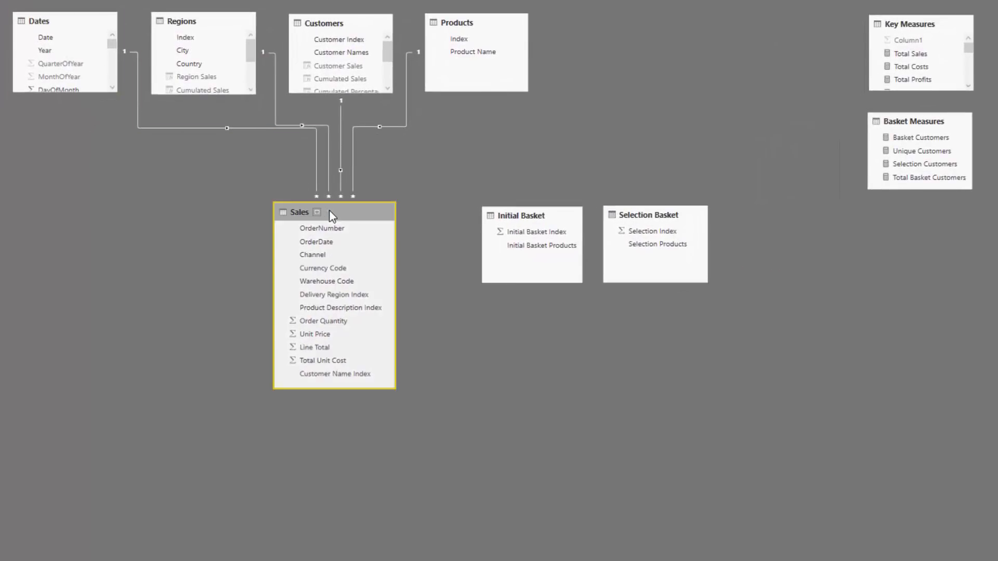
drag(331, 213, 264, 196)
drag(526, 217, 516, 195)
drag(642, 222, 635, 203)
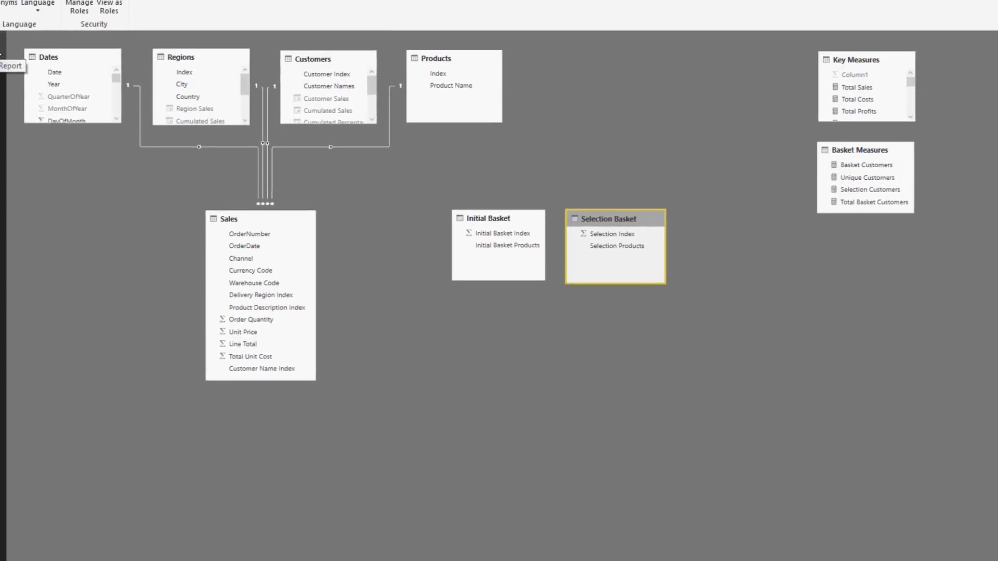
click(1, 21)
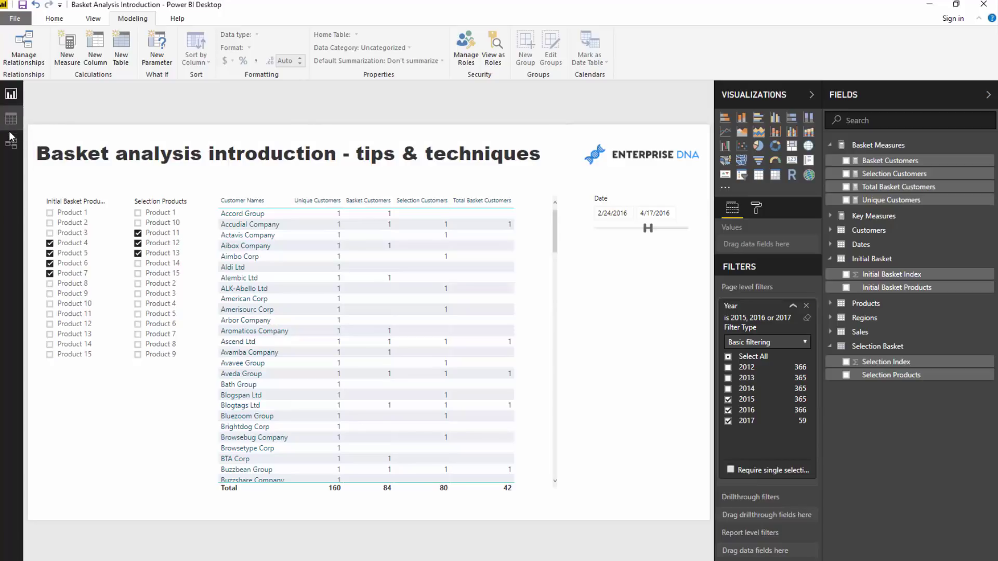
- Show the Model view with Sales linked to Dates, Regions, Customers and Products
click(11, 144)
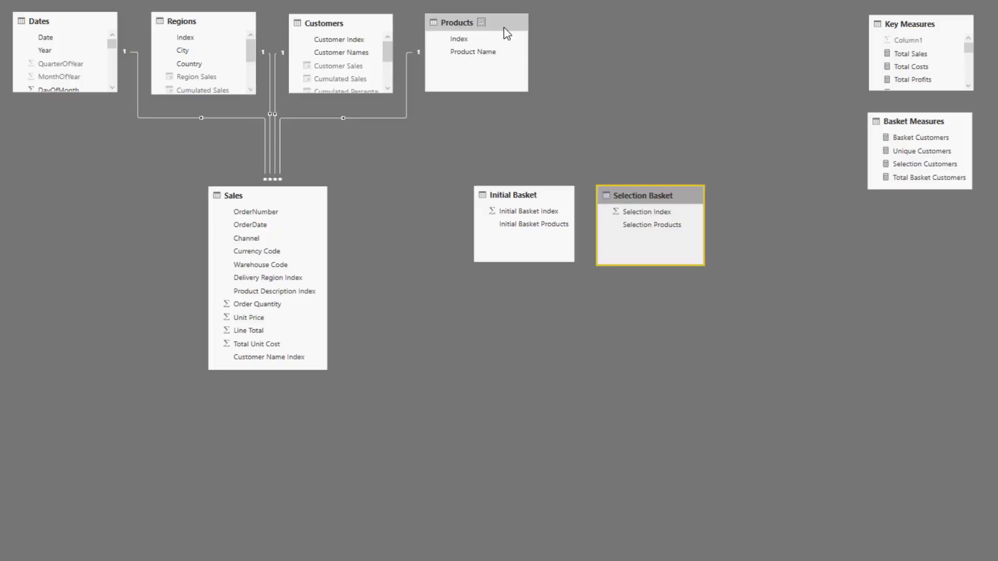
click(16, 122)
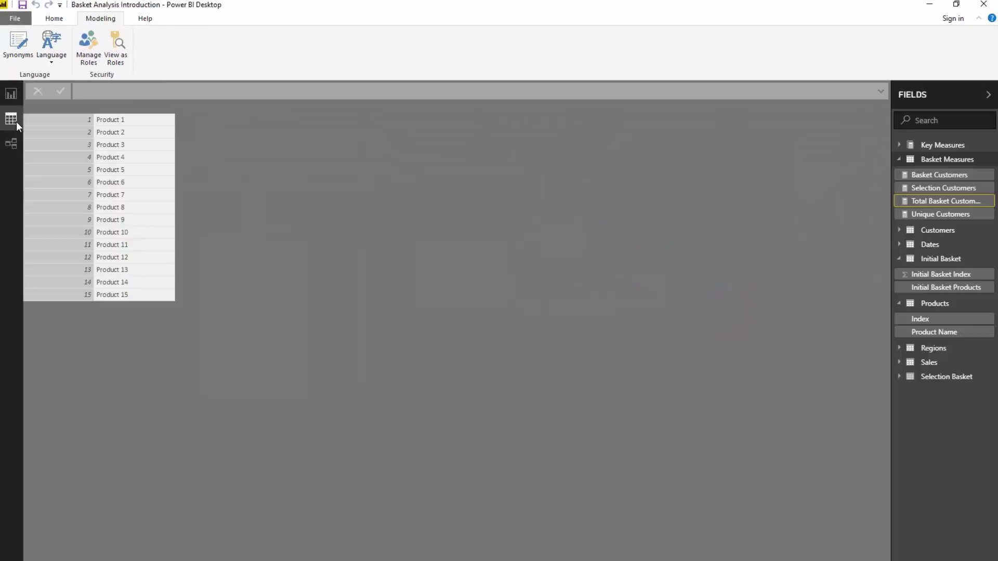
click(935, 304)
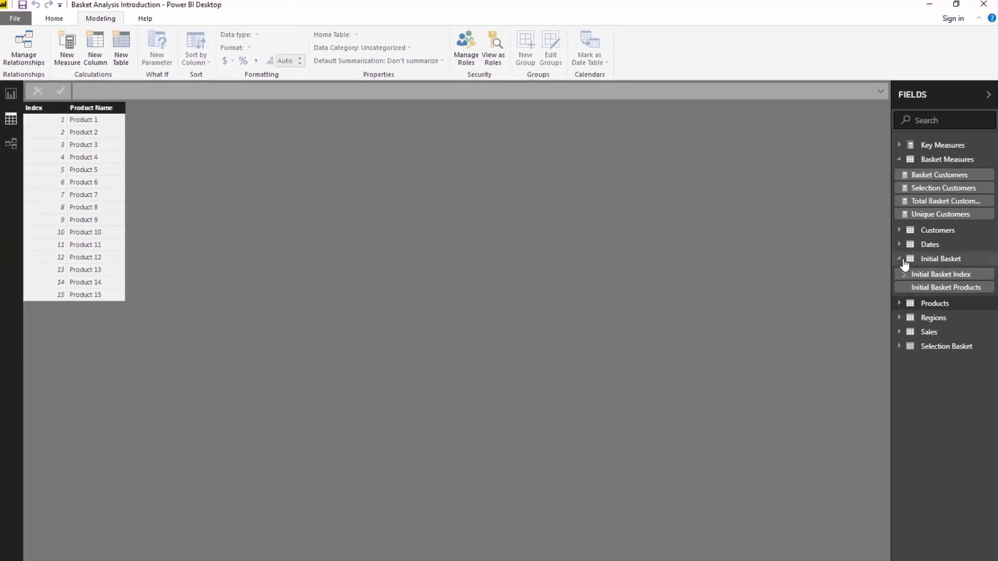
click(905, 262)
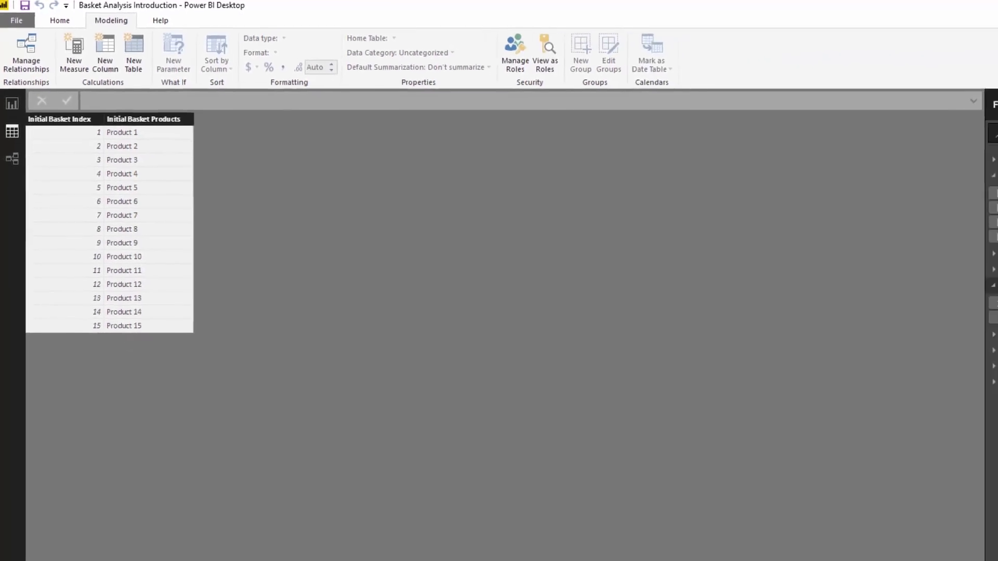
click(944, 350)
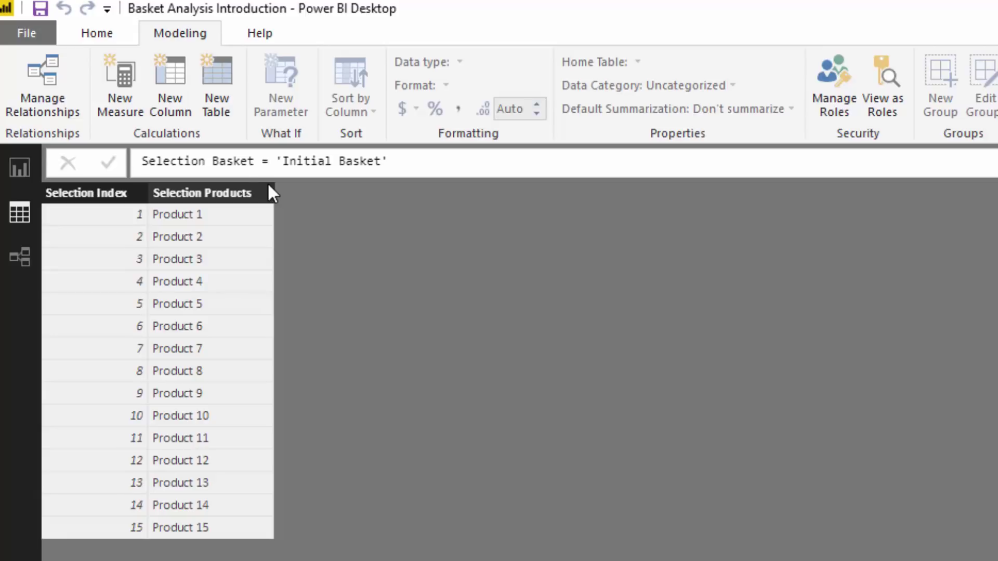
click(19, 256)
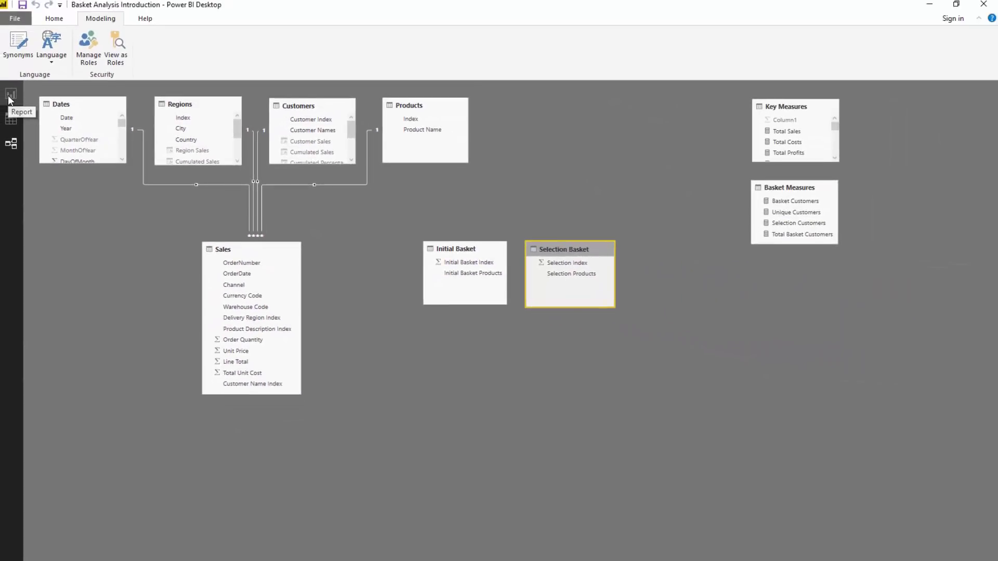
- Go back to the report page and select the Initial Basket Products slicer
click(9, 95)
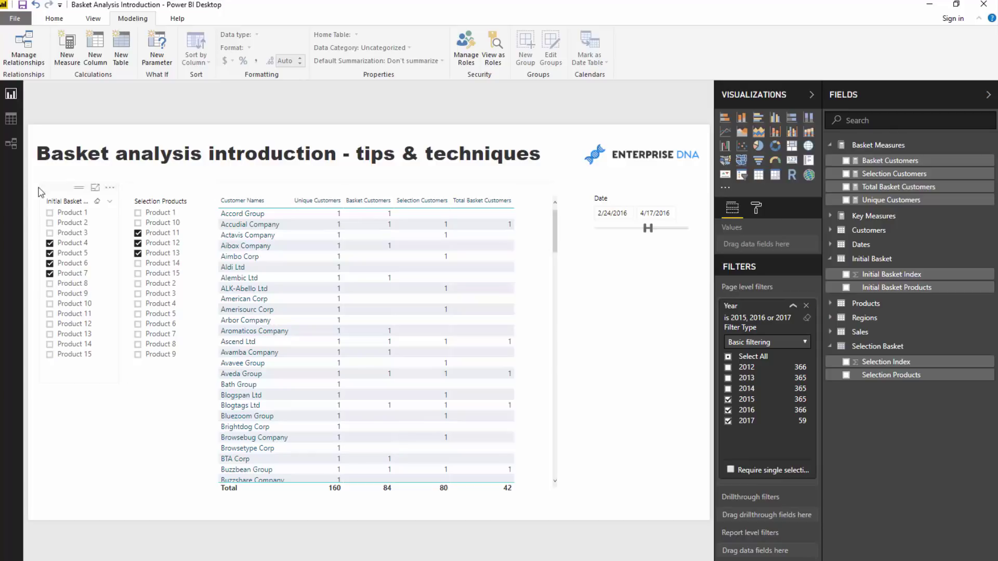
click(70, 190)
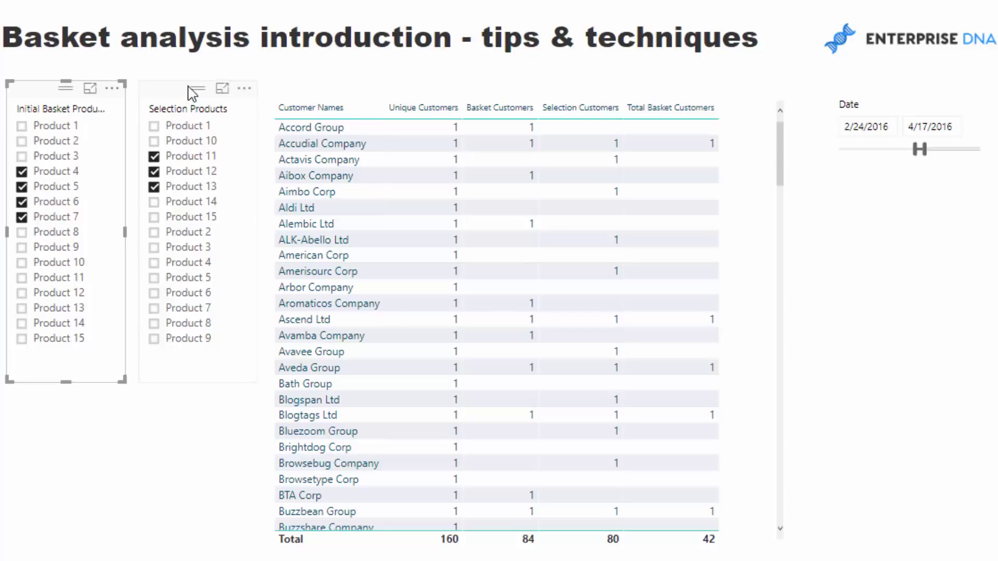
- Inspect the Unique Customers DISTINCTCOUNT formula from the customer table, then show the model diagram
click(361, 99)
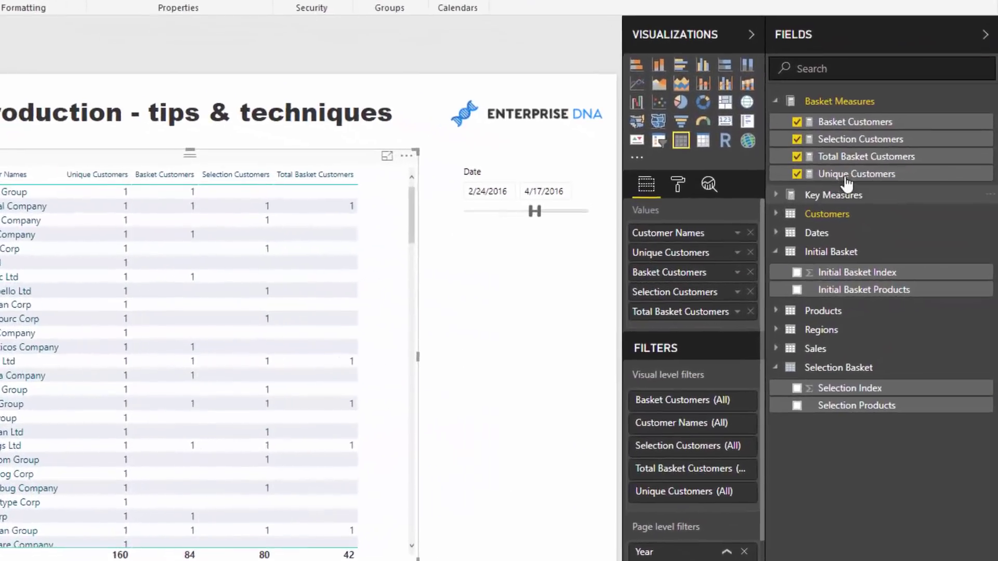
click(883, 200)
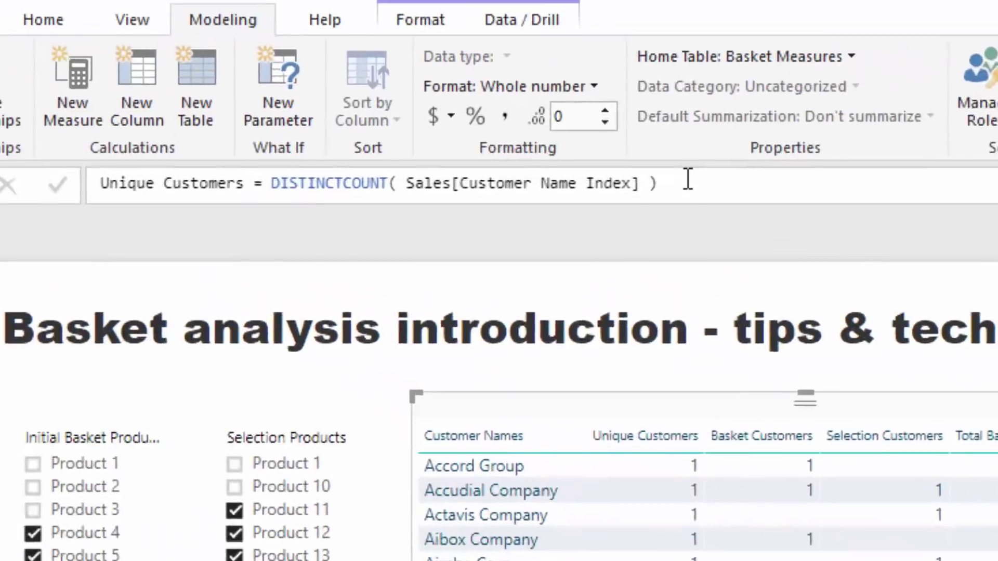
drag(816, 226, 386, 228)
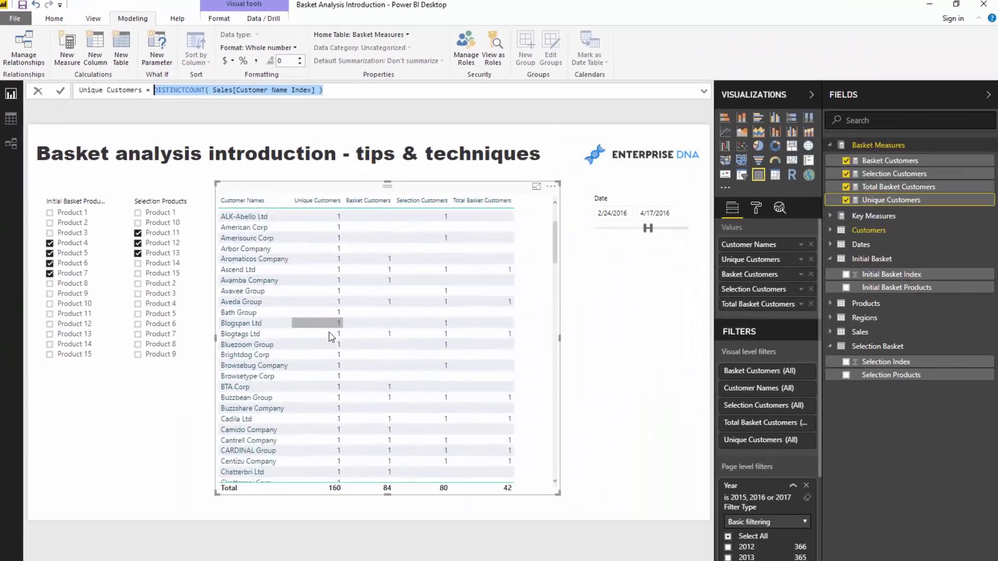
scroll(546, 552, down, 10)
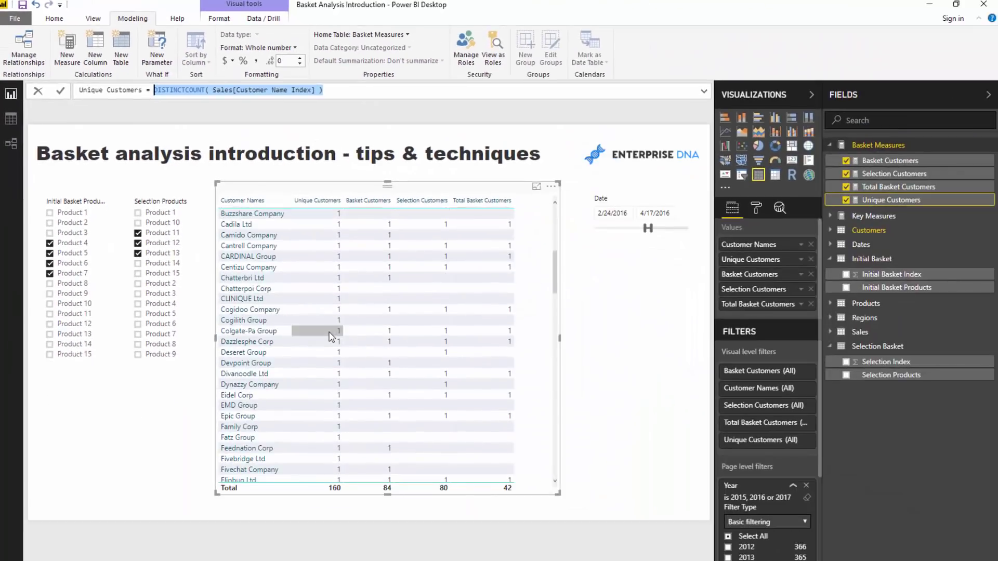
scroll(331, 337, up, 5)
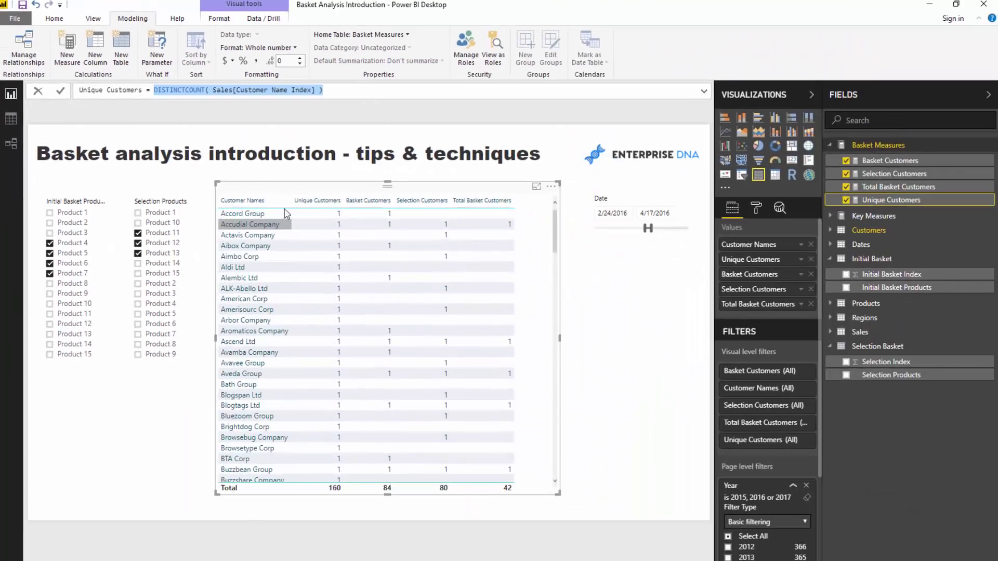
click(338, 92)
drag(324, 91, 154, 91)
click(10, 144)
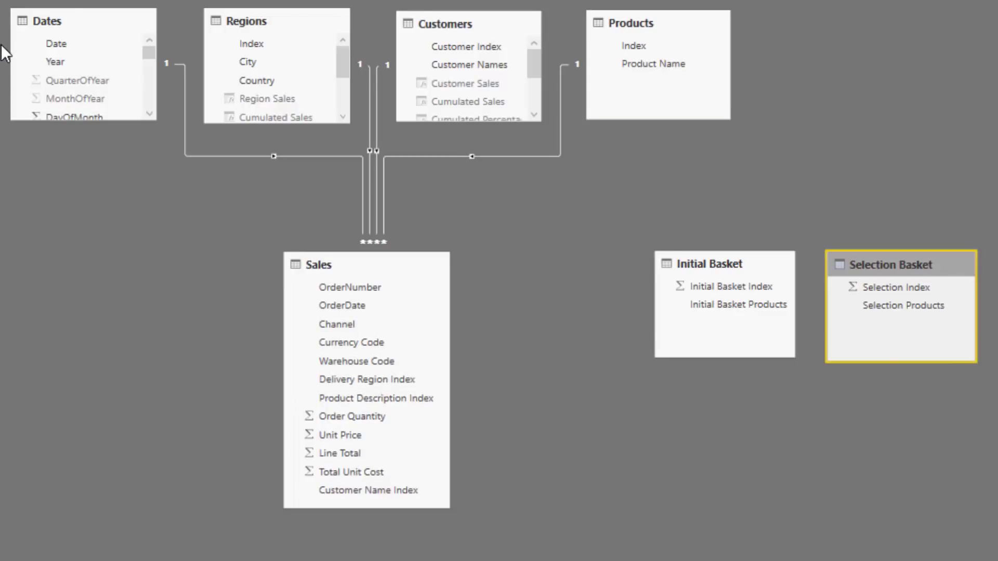
- In the Initial Basket Products slicer, add Products 9 and 11 and remove Product 4
click(11, 94)
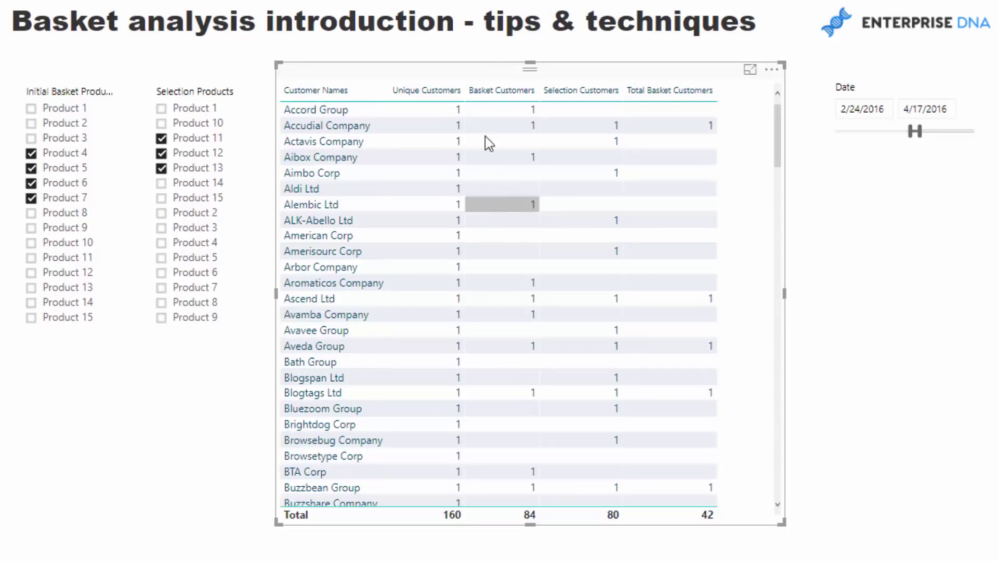
click(32, 86)
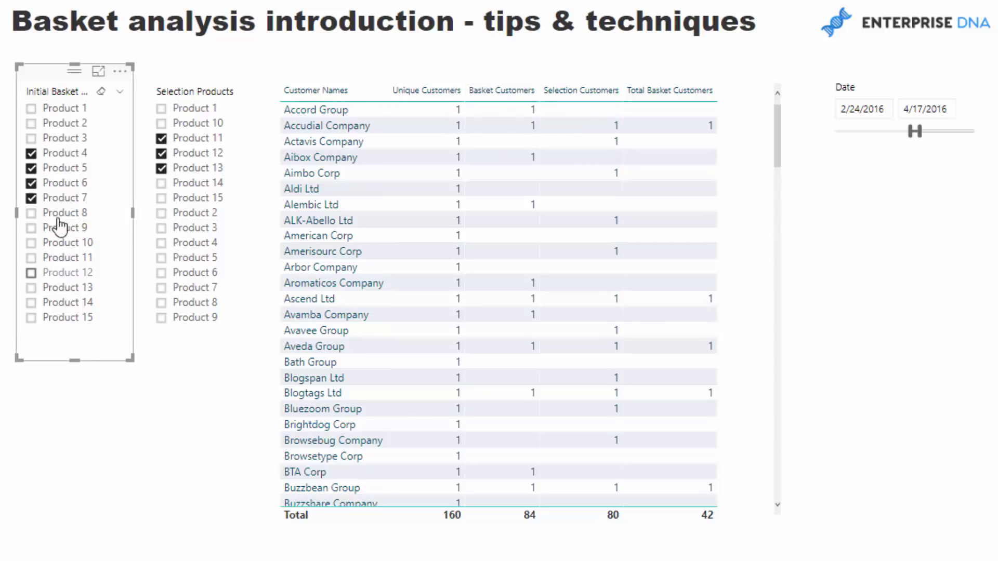
click(31, 228)
click(32, 258)
click(31, 183)
click(31, 183)
click(32, 153)
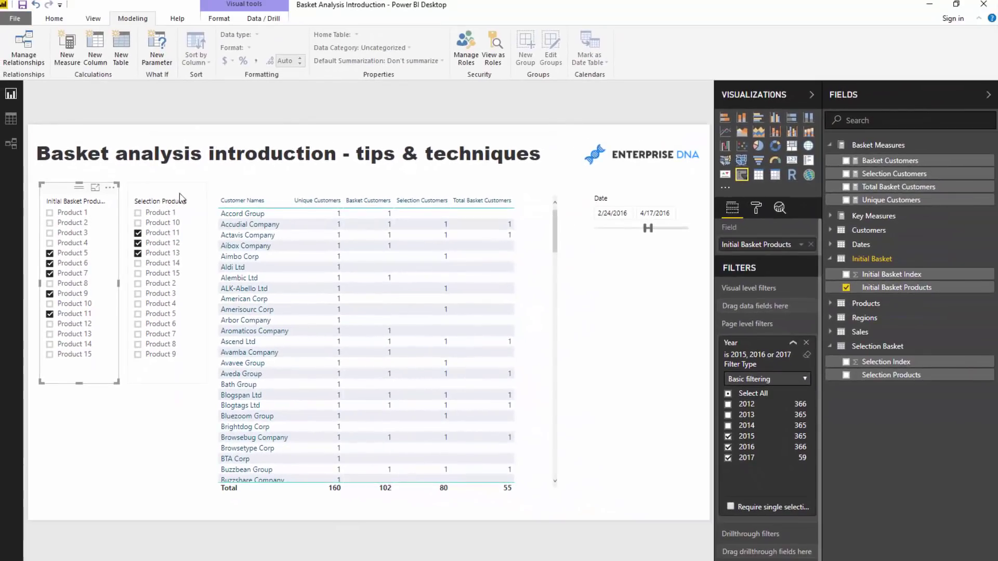
- Check the unconnected Initial Basket table in the model diagram, then reselect the customer table visual
click(10, 145)
click(453, 250)
click(338, 184)
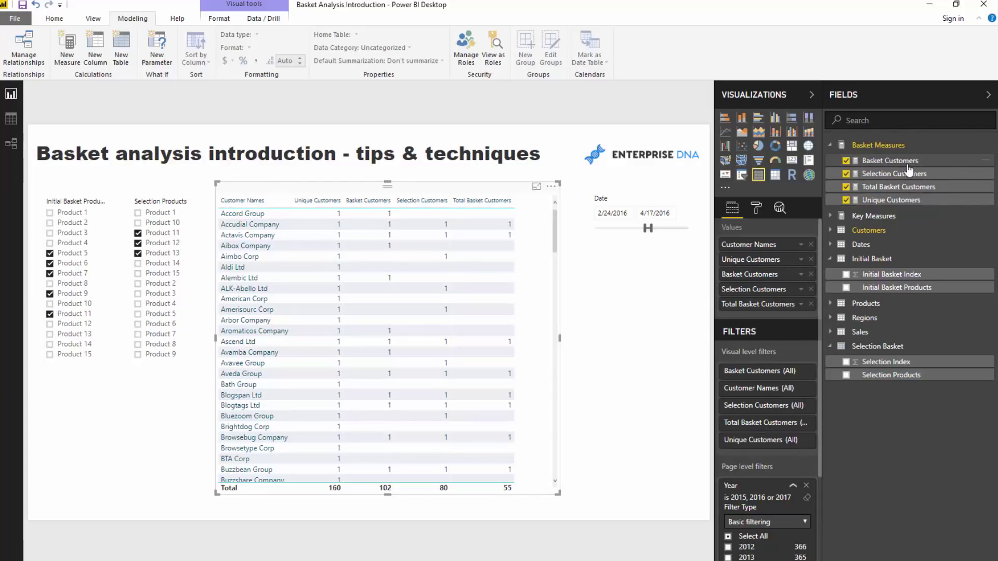
- Review the Basket Customers formula: Unique Customers over Initial Basket Index mapped to Sales Product Description Index
click(886, 161)
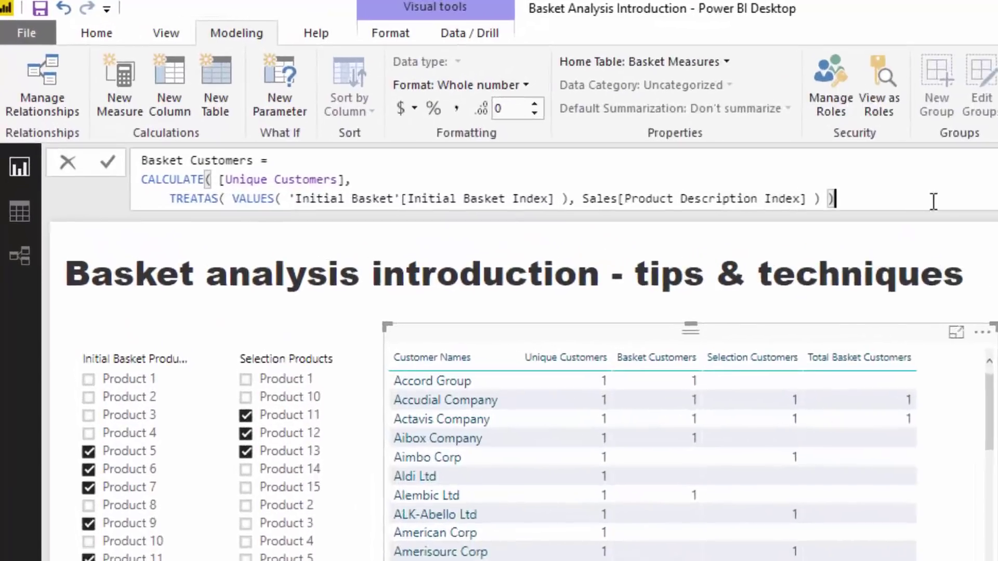
key(ctrl+a)
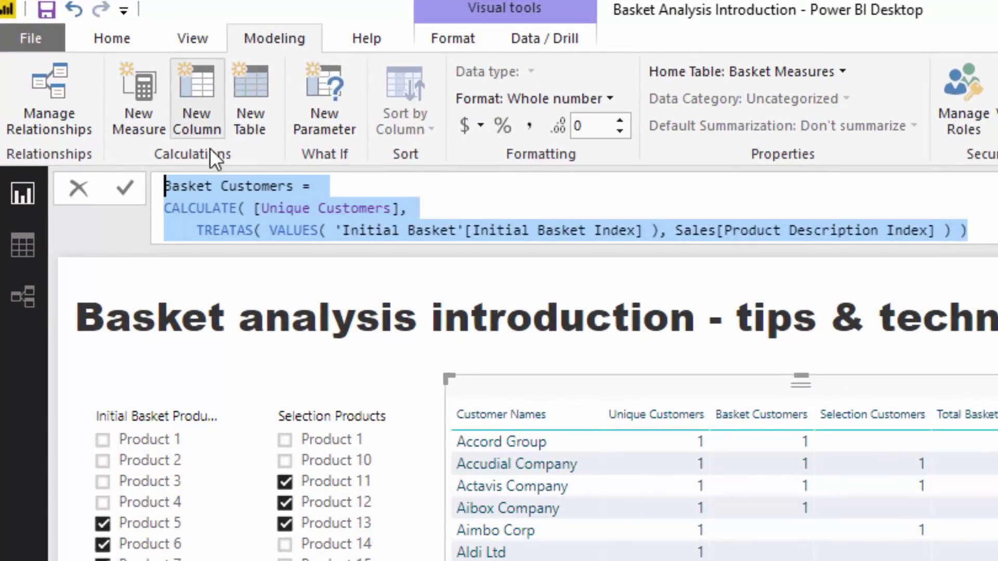
click(227, 228)
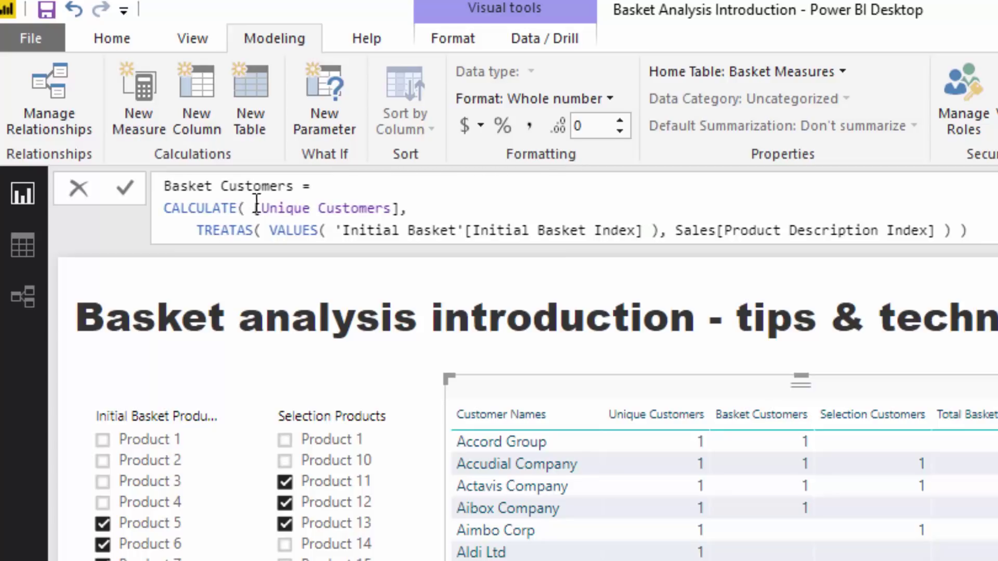
drag(263, 208, 439, 208)
click(439, 208)
drag(271, 231, 660, 230)
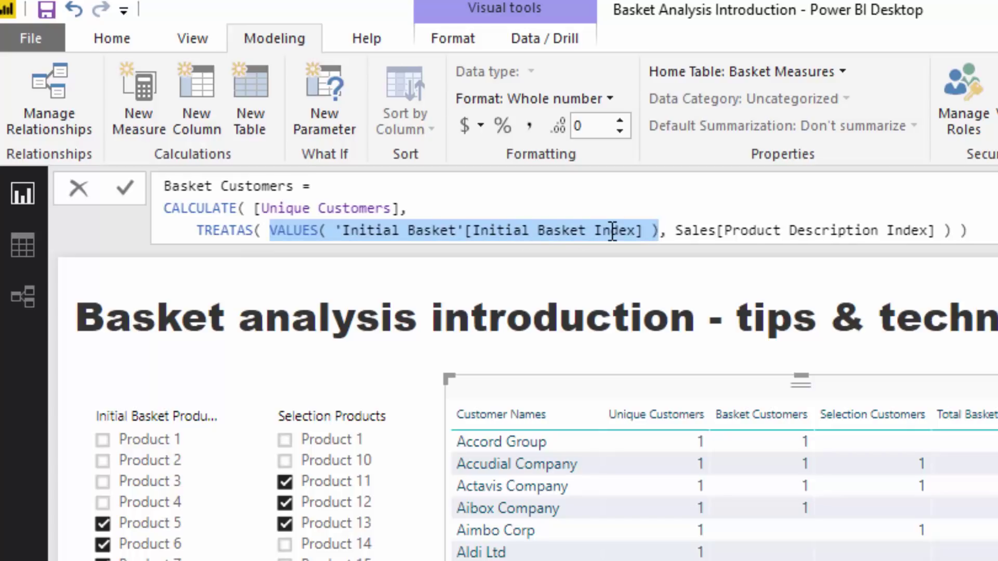
drag(673, 234, 939, 232)
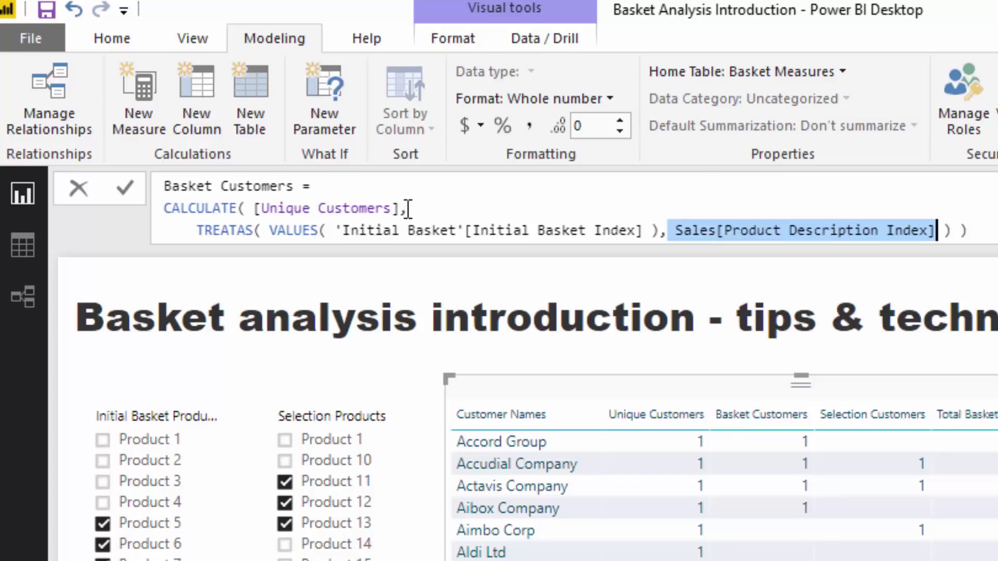
- Add Product 8 to the initial basket, raising Basket Customers to 115 and Total Basket Customers to 58
drag(400, 208, 254, 211)
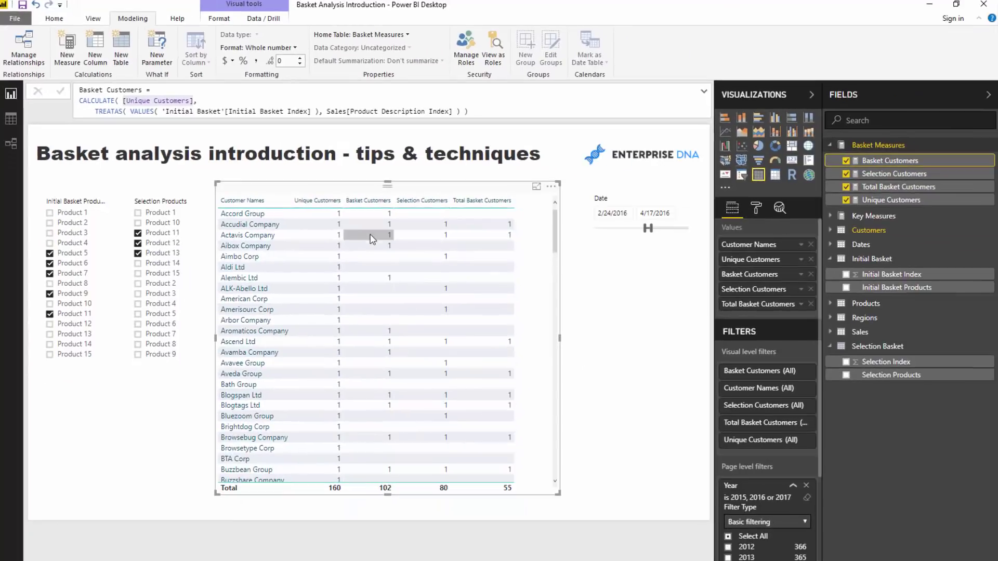
click(74, 425)
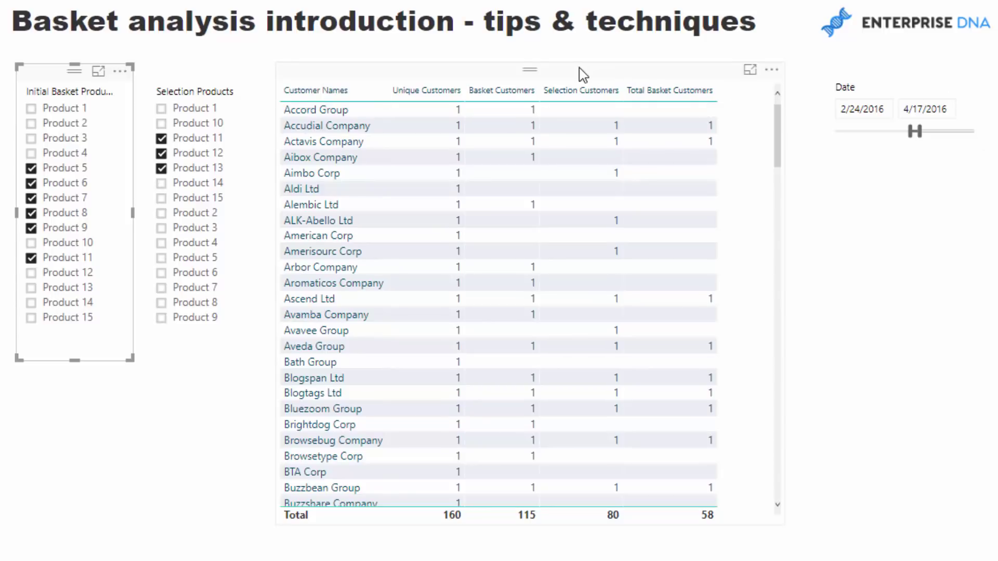
click(188, 78)
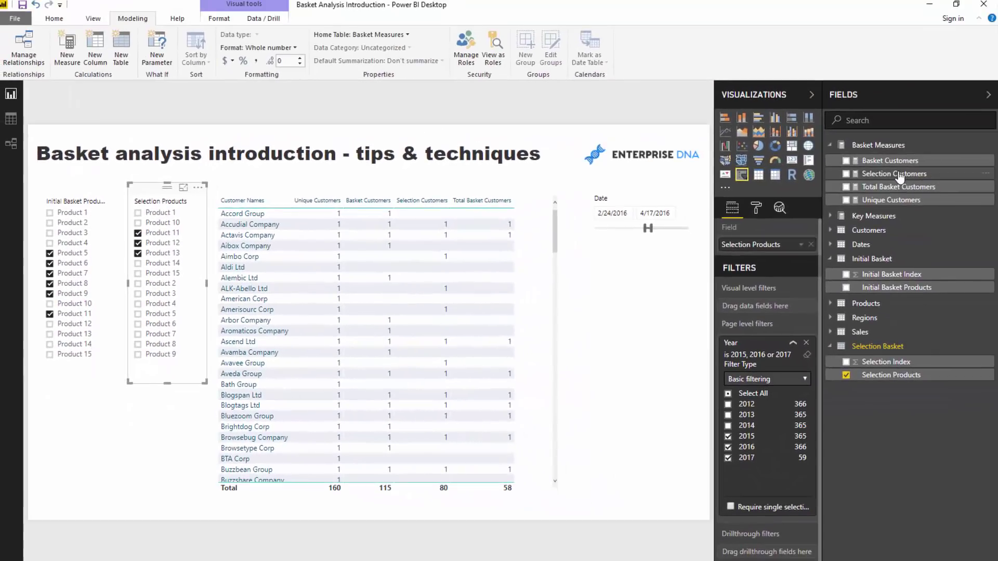
- Review the Selection Customers formula, then add Product 10 and drop Product 13 from the selection basket
click(884, 125)
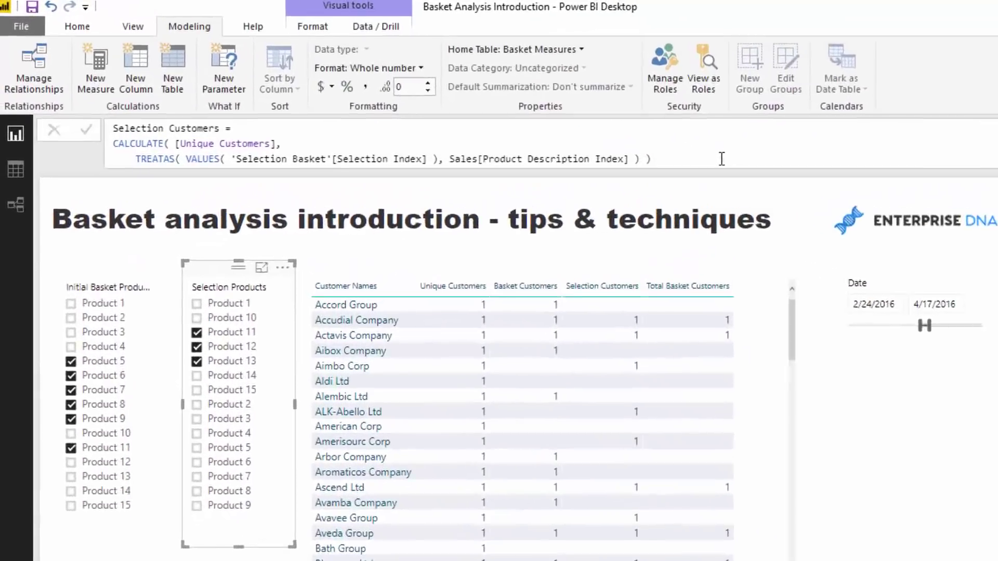
drag(722, 159, 6, 104)
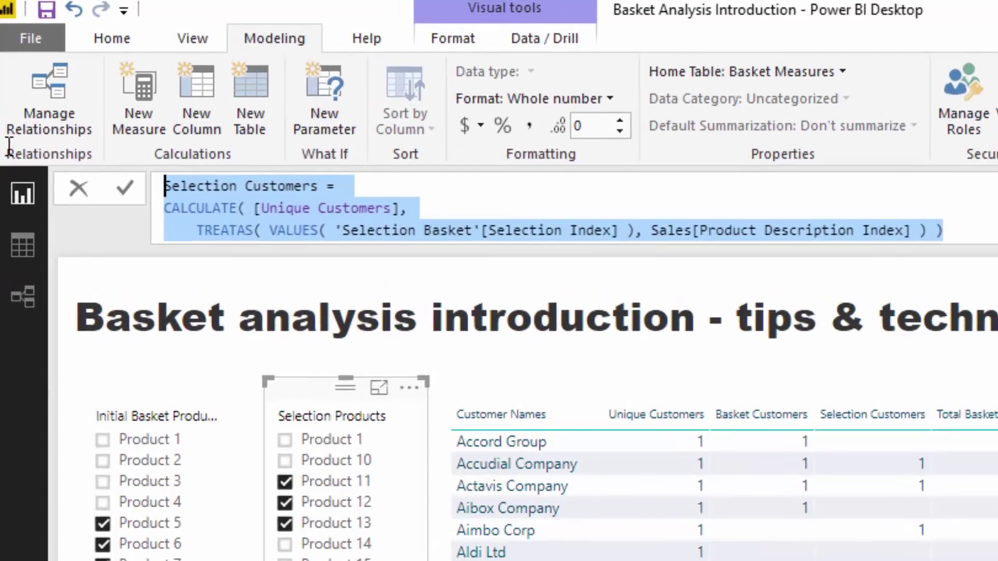
click(944, 230)
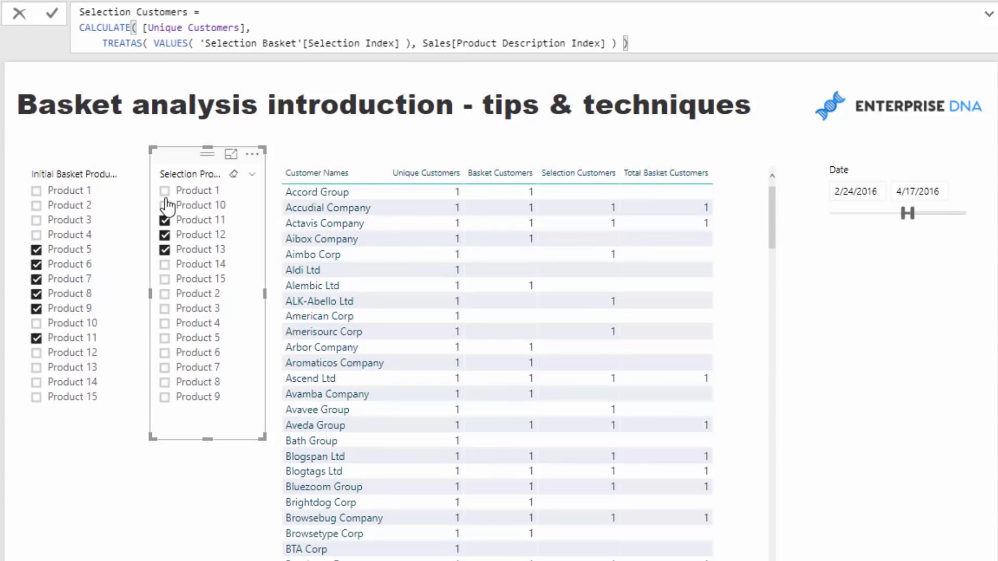
click(164, 205)
click(164, 250)
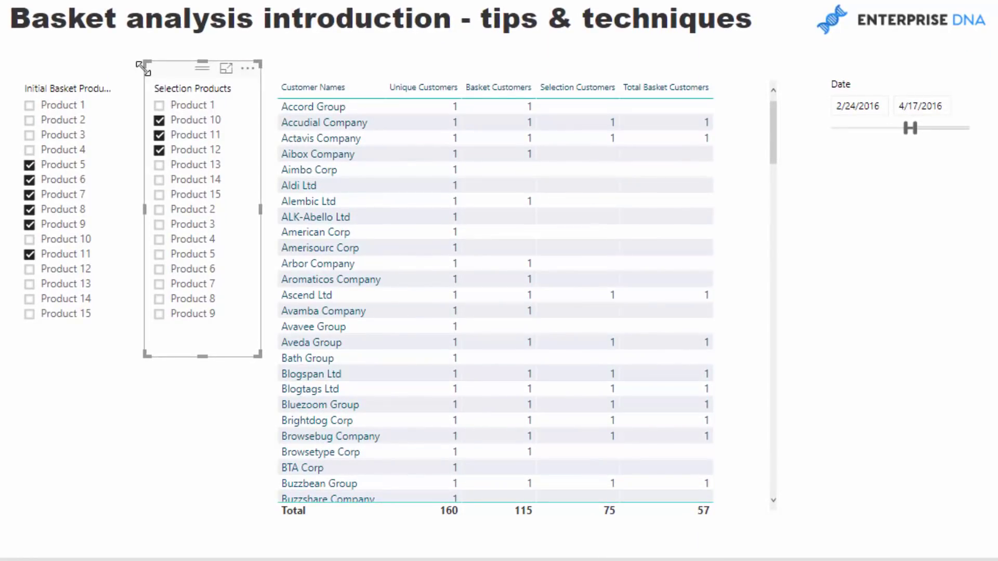
click(45, 70)
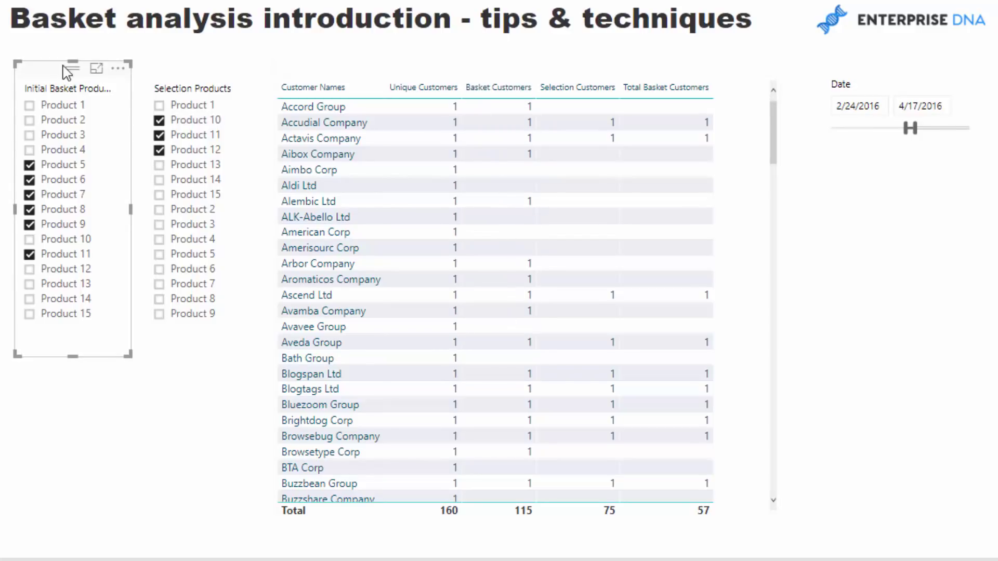
click(164, 118)
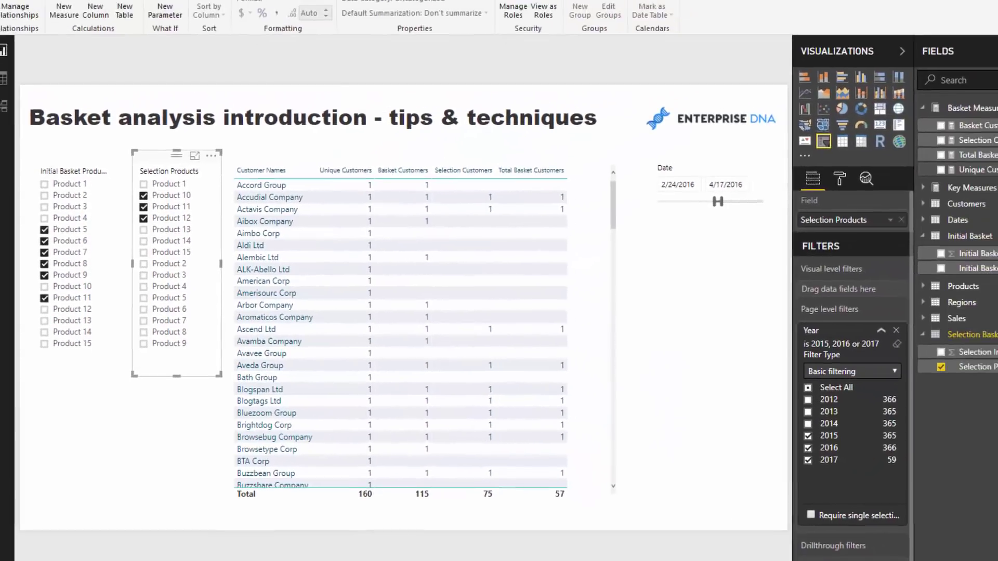
- Walk through the InitalBasket and SelectedBasket variables: TREATAS, CALCULATETABLE and VALUES of Sales[Customer Name Index]
click(905, 187)
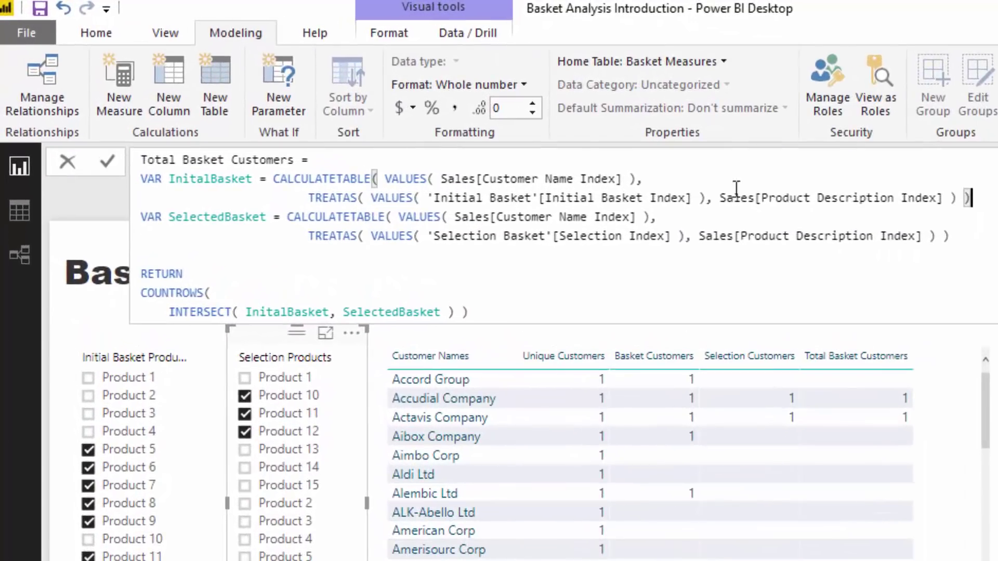
drag(547, 111, 62, 104)
drag(110, 186, 310, 202)
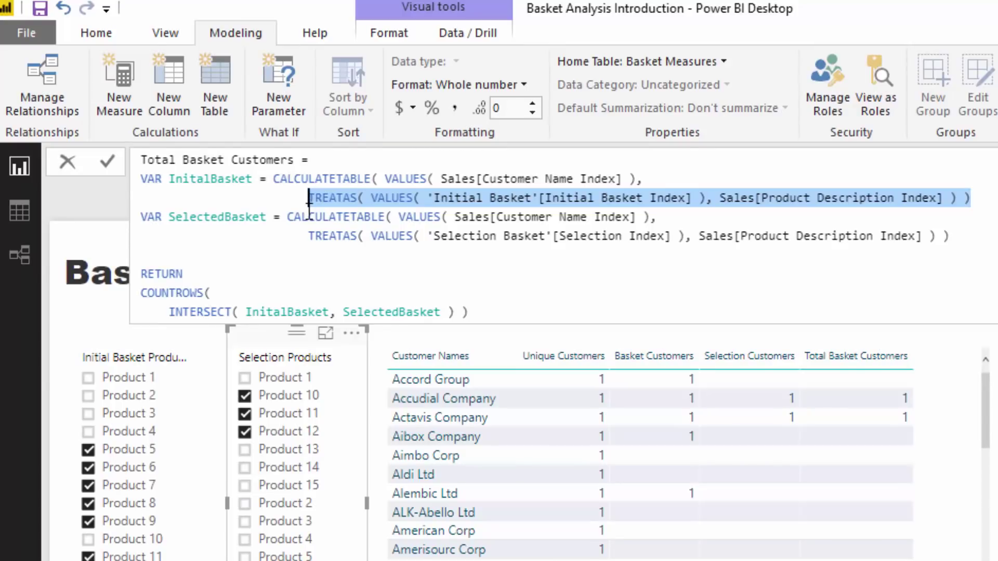
drag(312, 237, 994, 239)
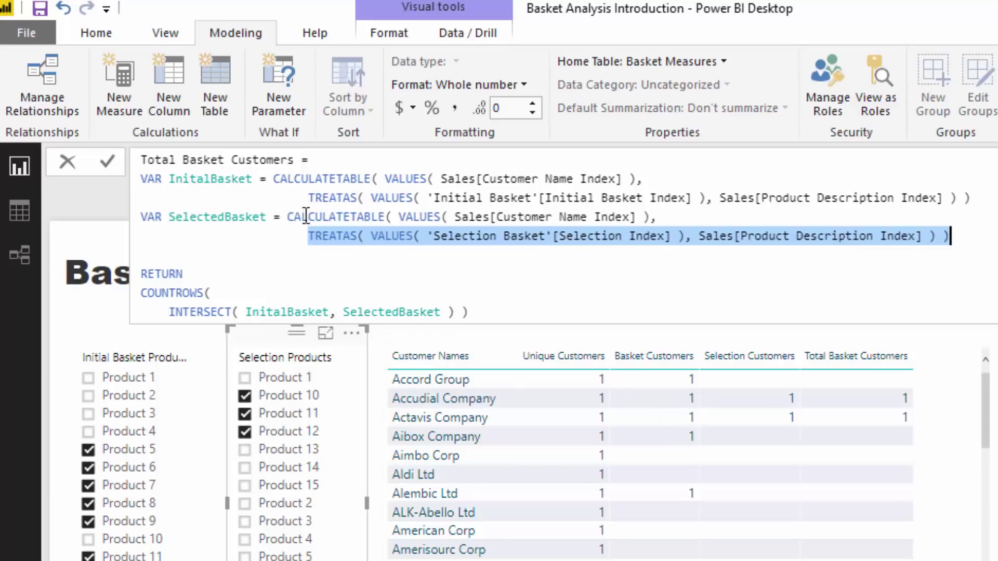
drag(277, 178, 659, 175)
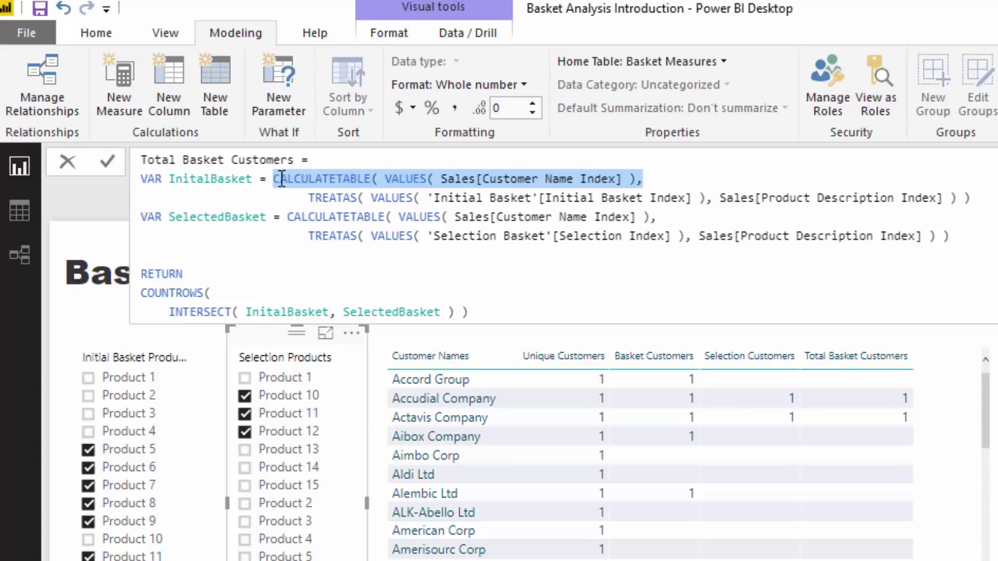
click(388, 178)
drag(404, 179, 643, 180)
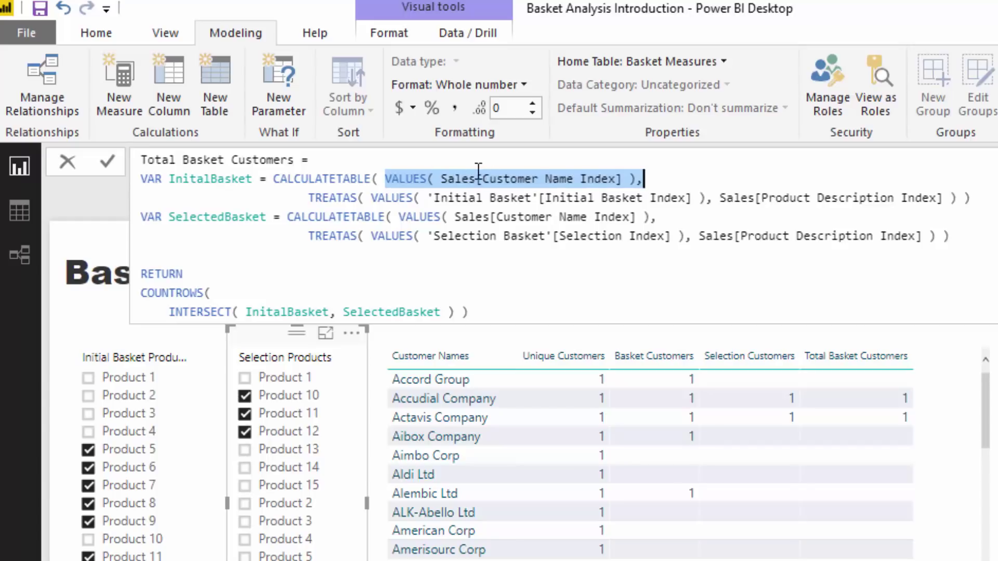
click(387, 179)
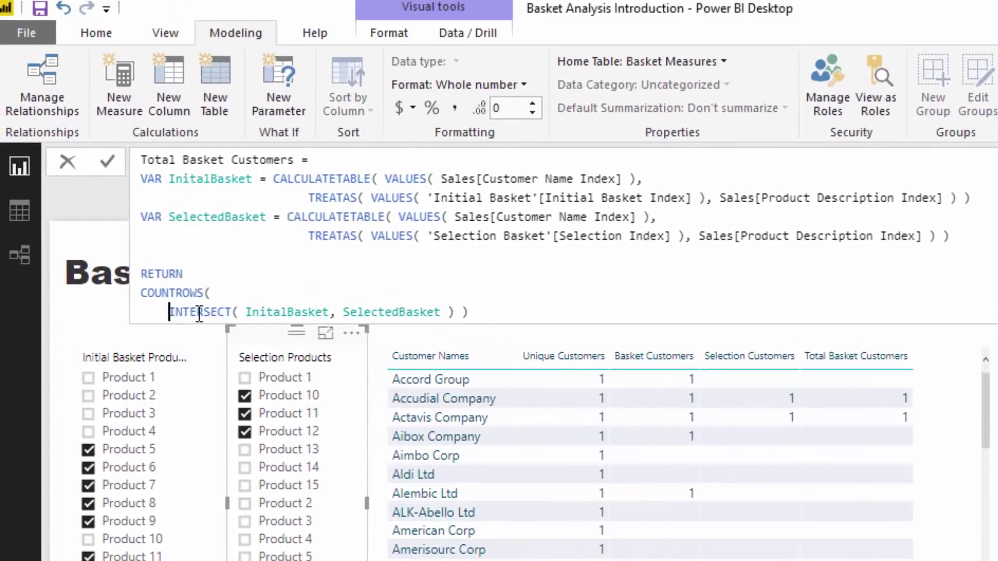
- Explain the return expression: COUNTROWS over INTERSECT of InitalBasket and SelectedBasket
drag(102, 140, 344, 140)
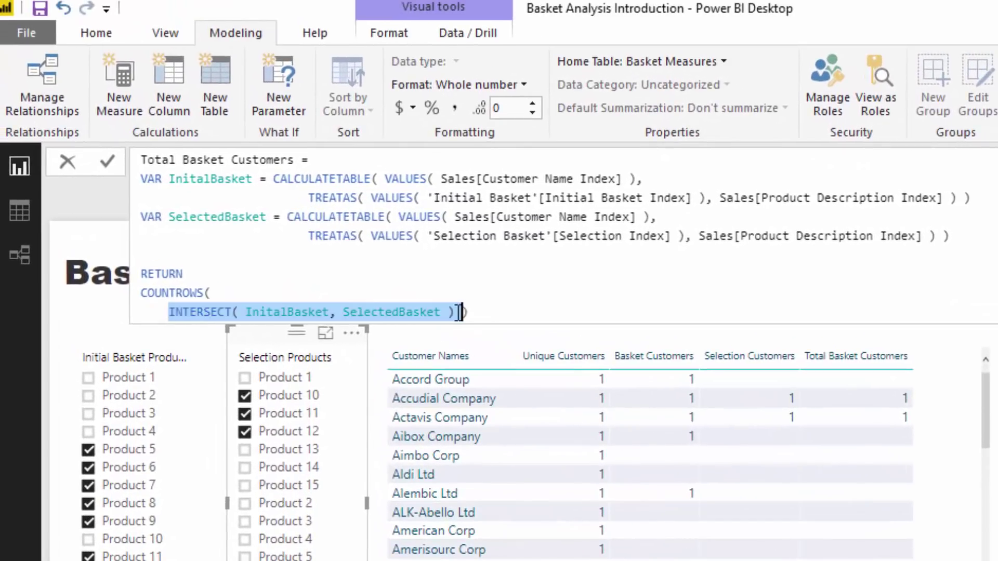
drag(330, 312, 249, 312)
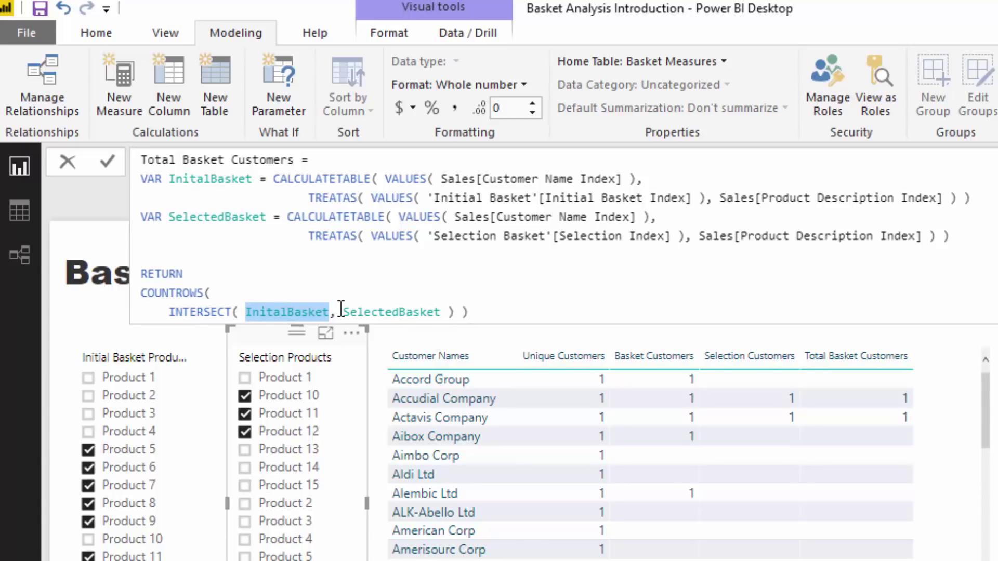
drag(342, 312, 442, 312)
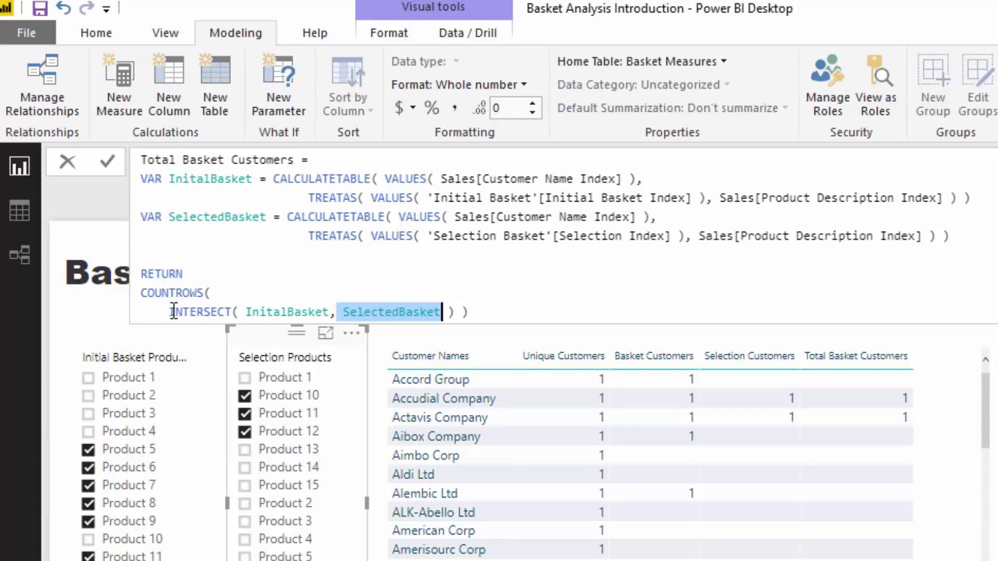
drag(211, 292, 61, 284)
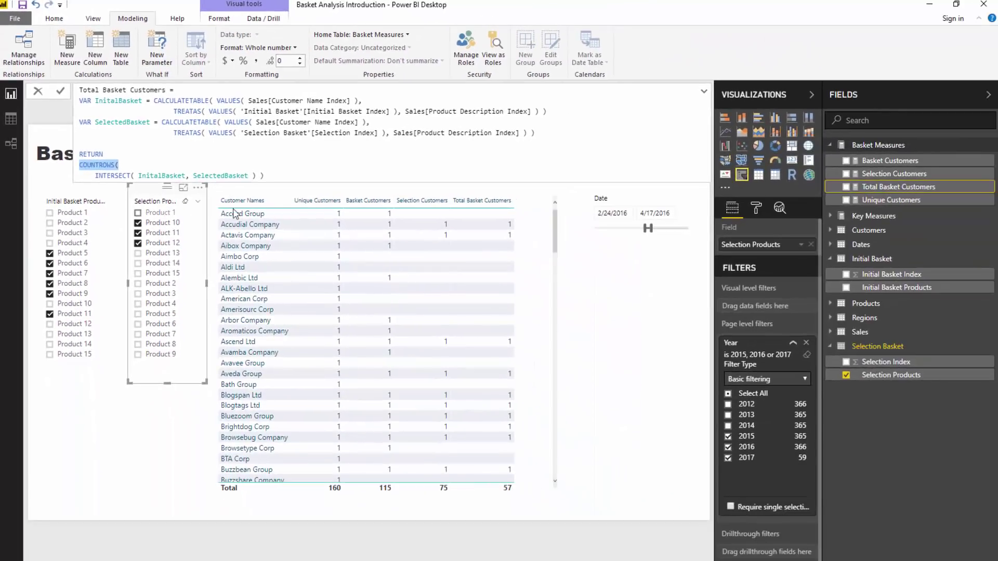
click(548, 285)
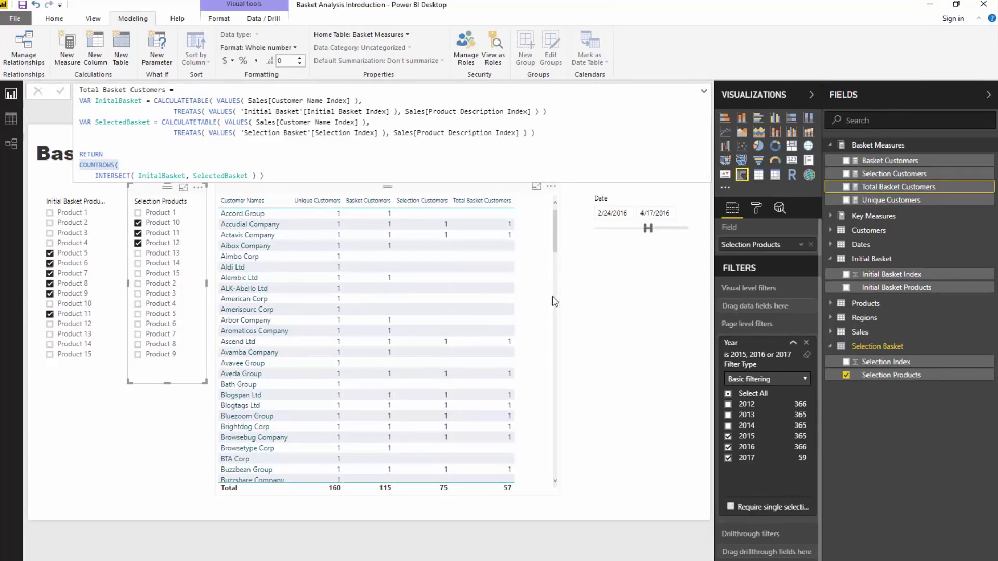
- Make the customer table visual narrower to free canvas space
click(554, 333)
drag(559, 343, 541, 352)
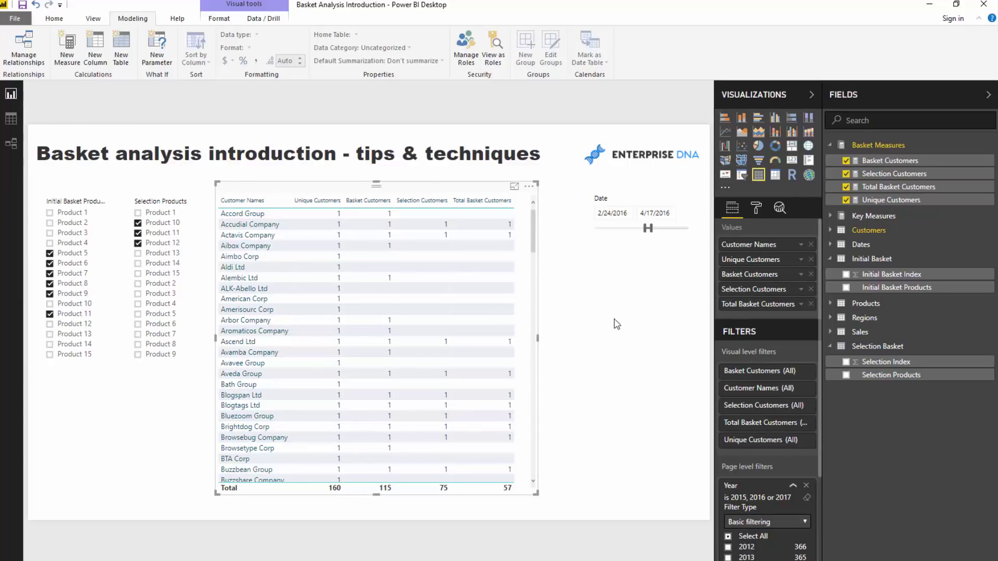
click(543, 352)
- Create a Country table with Total Basket Customers, sorted by that column up to Germany's 9
click(858, 303)
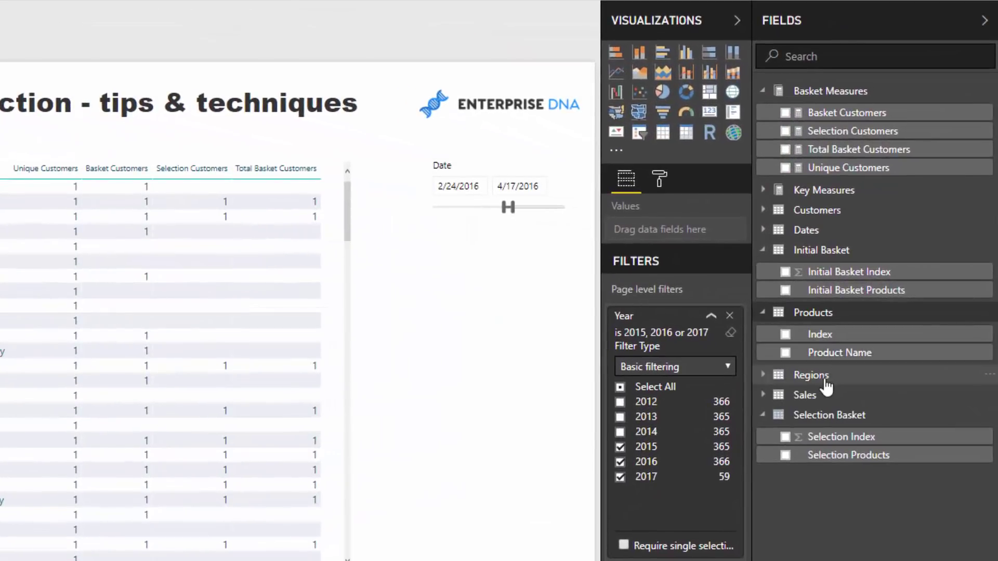
click(828, 375)
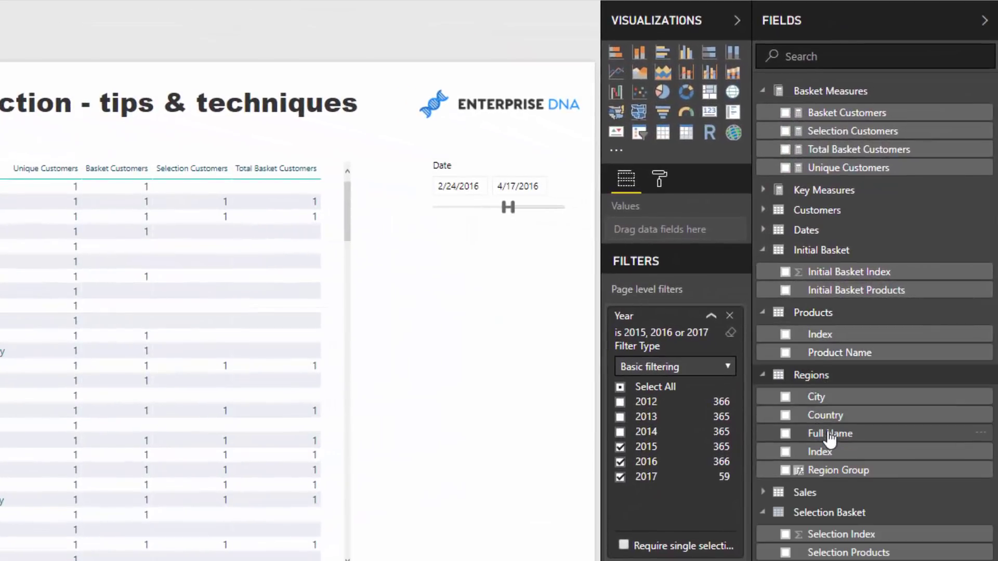
drag(826, 417, 449, 266)
drag(445, 223, 460, 238)
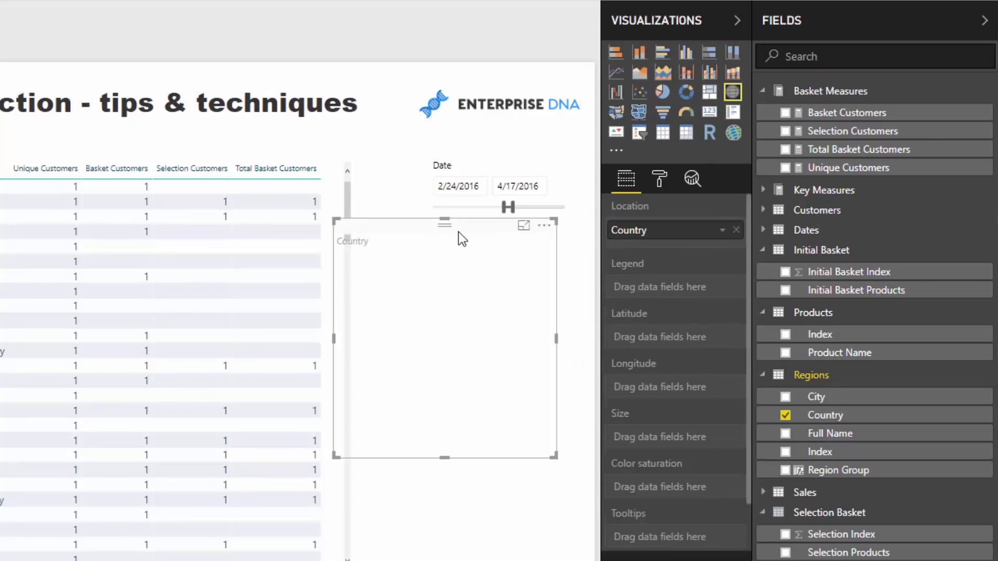
click(663, 133)
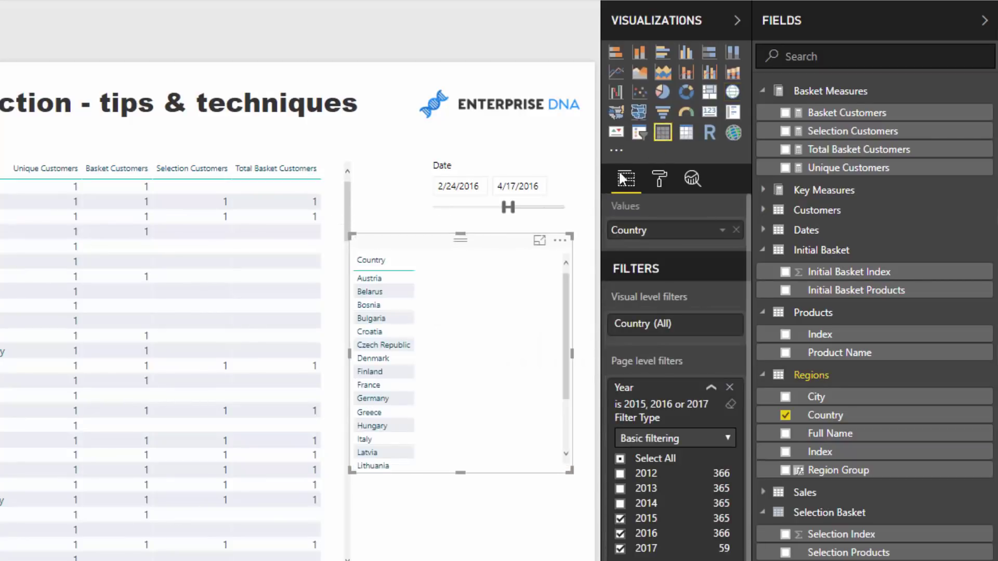
drag(381, 245, 379, 245)
drag(842, 149, 694, 252)
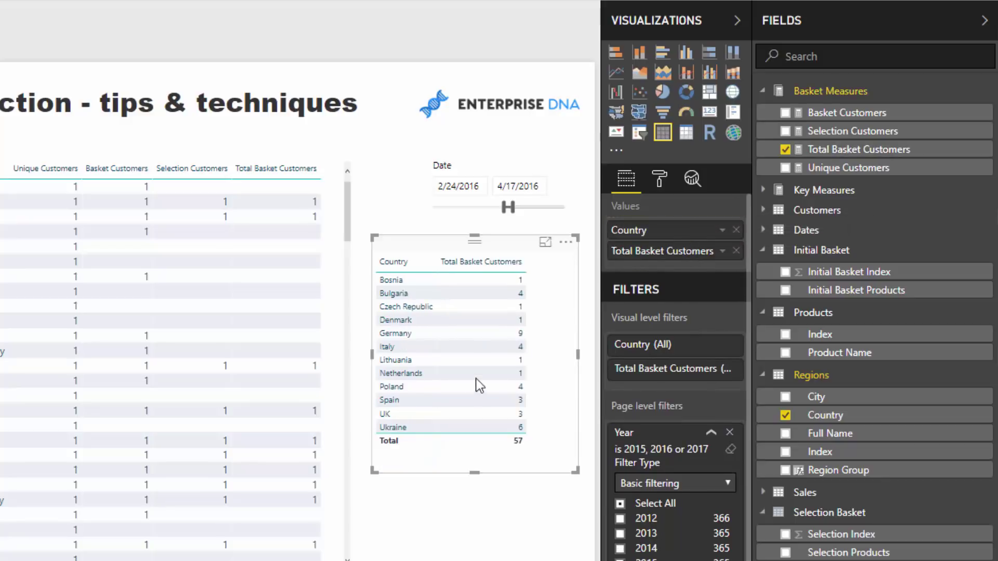
click(492, 264)
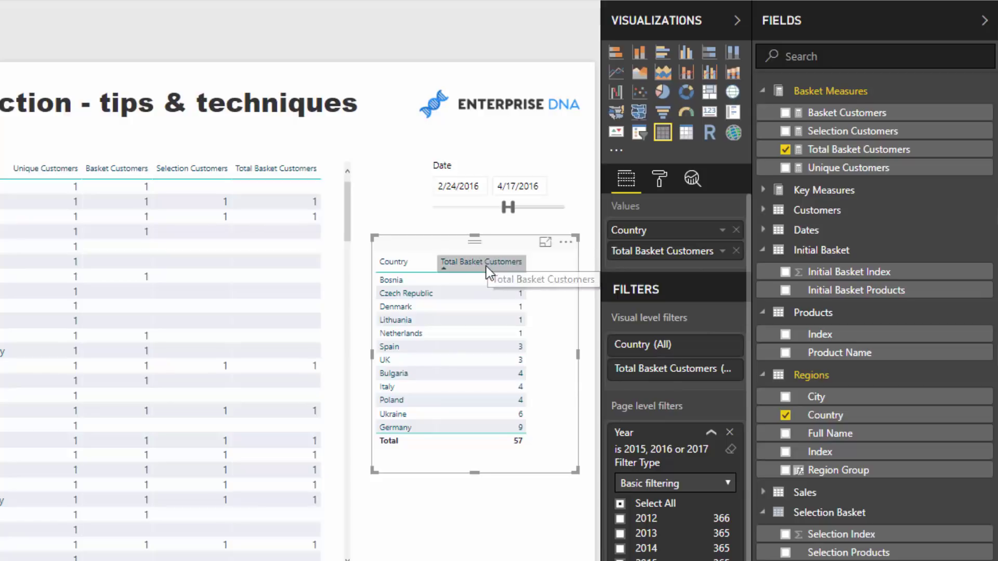